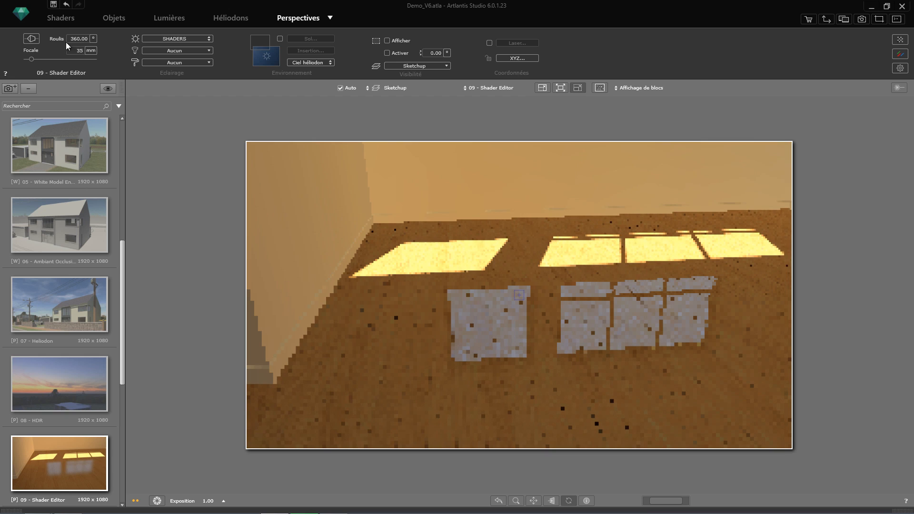
Browse the scene's shaders, filtering to only those visible in the current view before restoring the full list
left_click(56, 16)
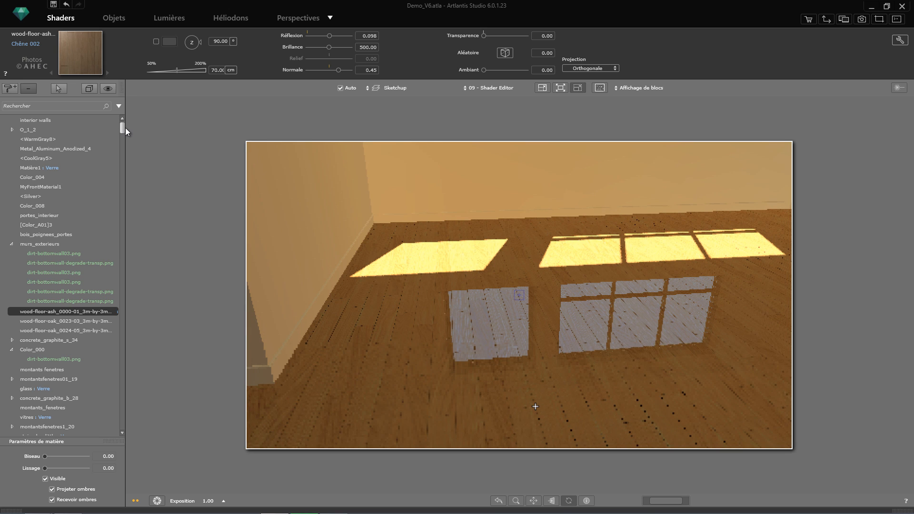
scroll(120, 150, "down", 7)
left_click_drag(120, 150, 123, 110)
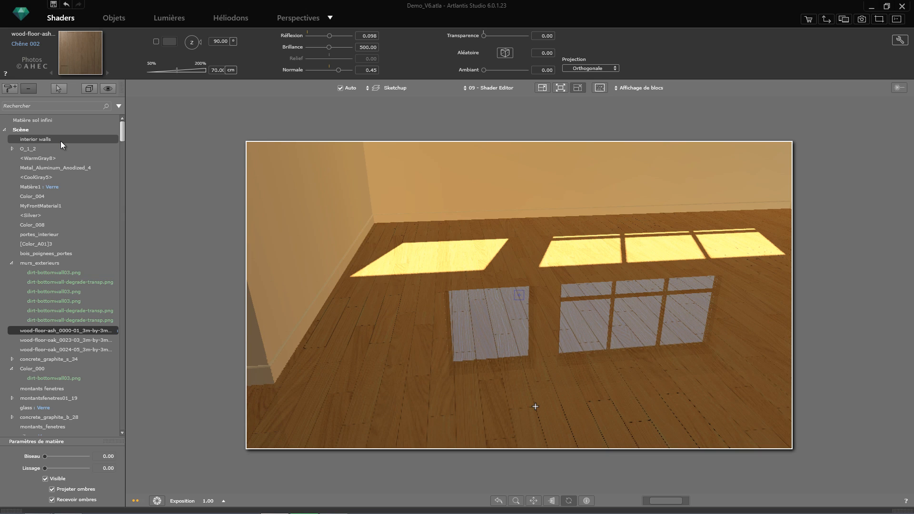
left_click(106, 89)
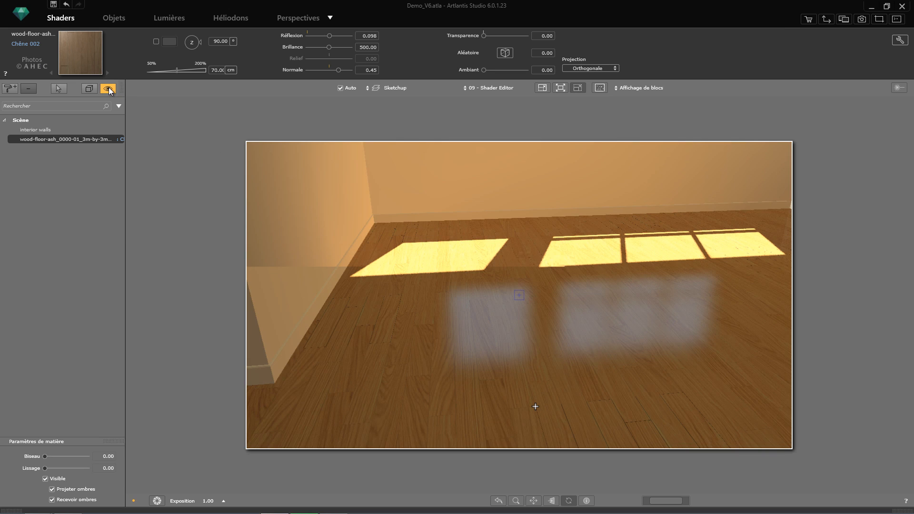
left_click(89, 89)
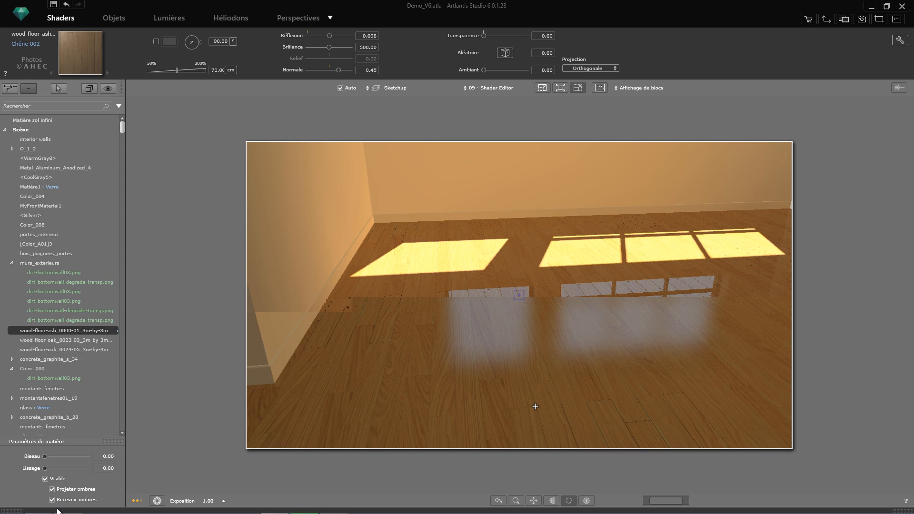
Place the Boo 1 chair from the furniture library's Chaises category on the wood floor
mouse_move(59, 512)
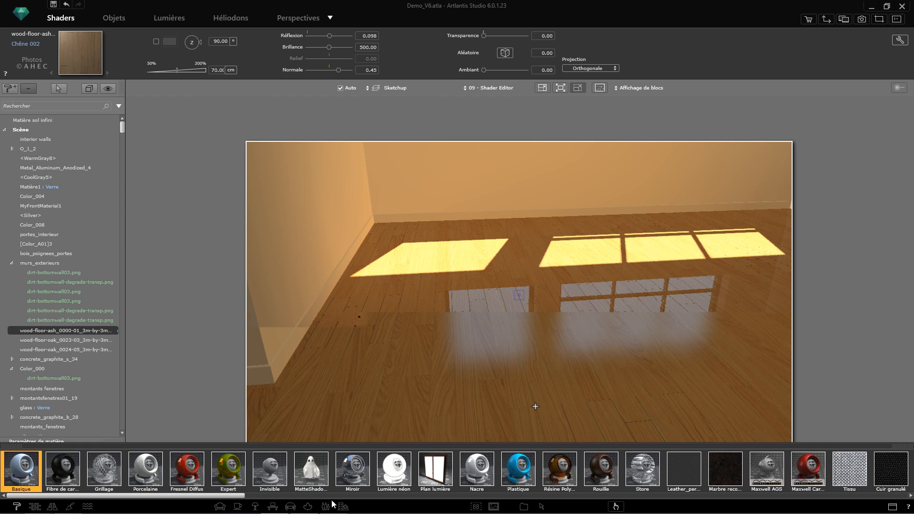
left_click(220, 507)
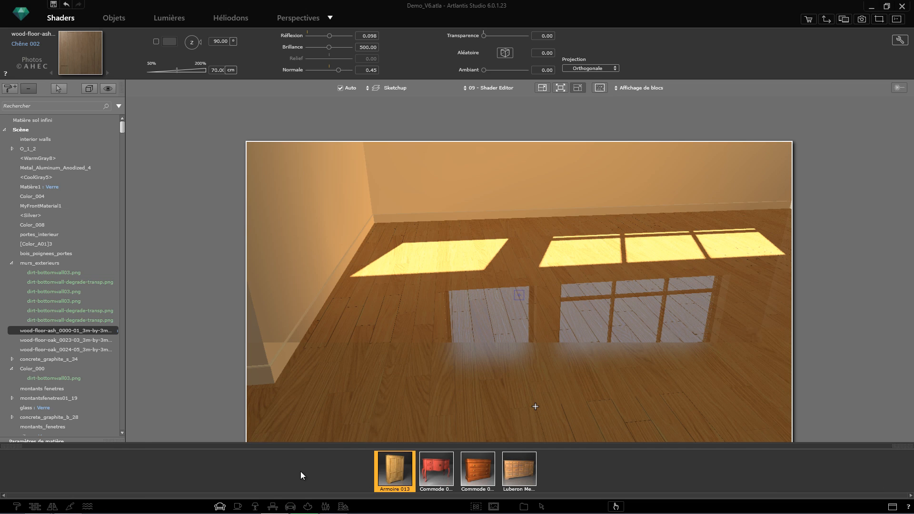
left_click(221, 507)
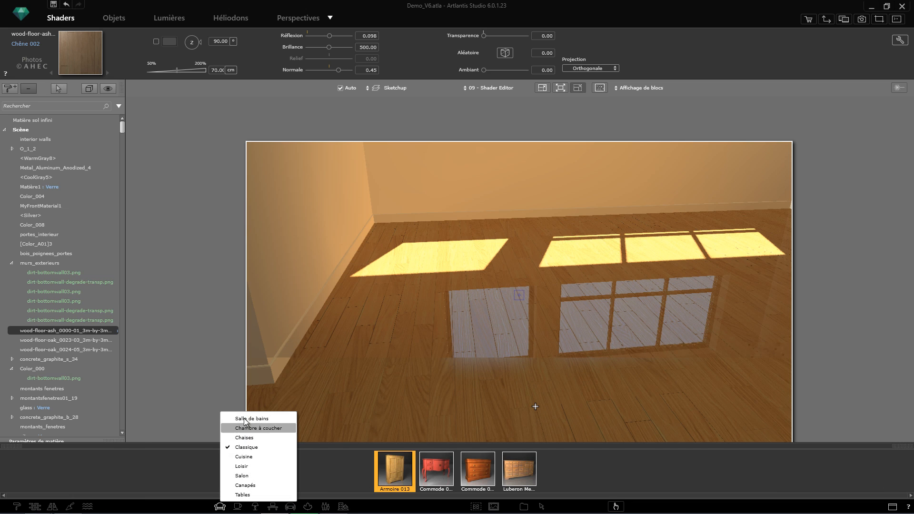
left_click(234, 477)
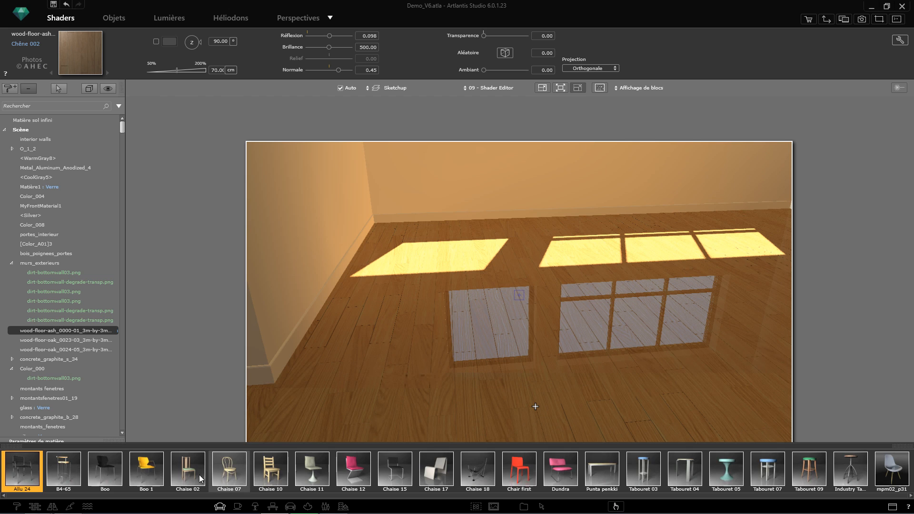
left_click_drag(146, 469, 462, 319)
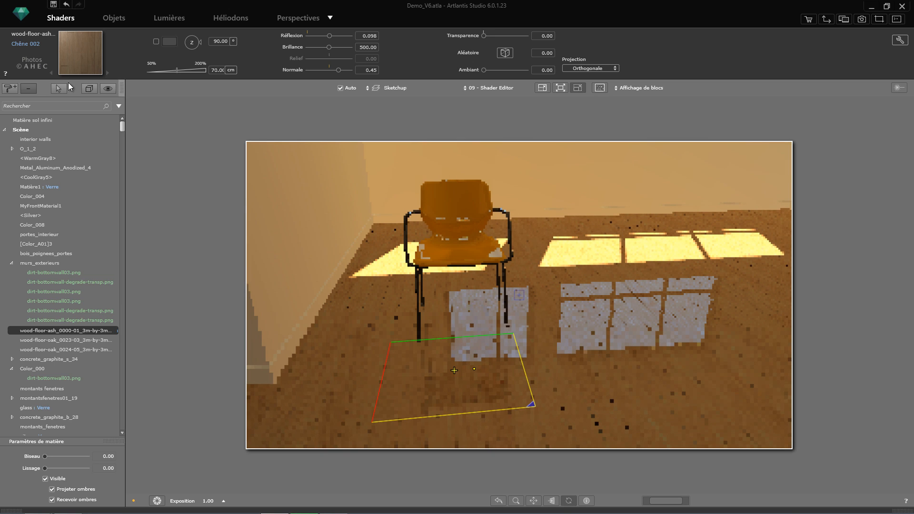
Filter the shader list by selected object, check it on the chair and the interior walls, and turn the filter off
left_click(453, 223)
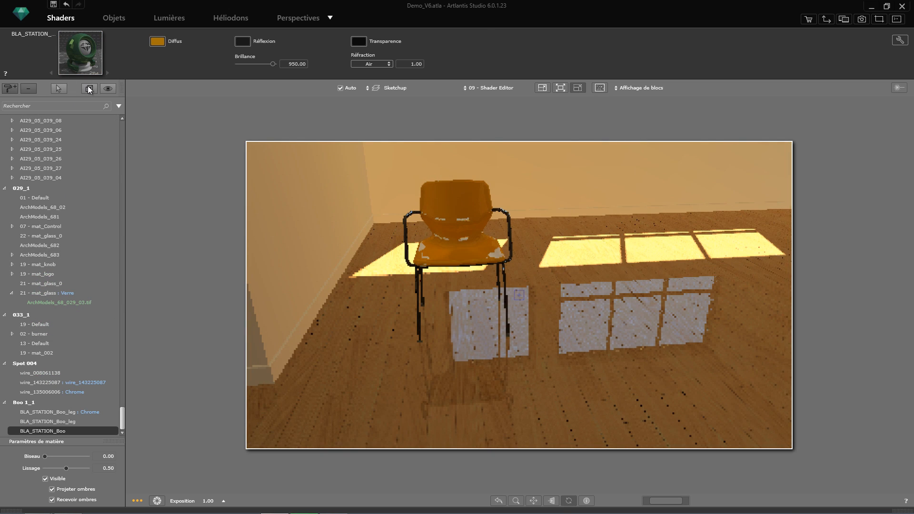
left_click(89, 88)
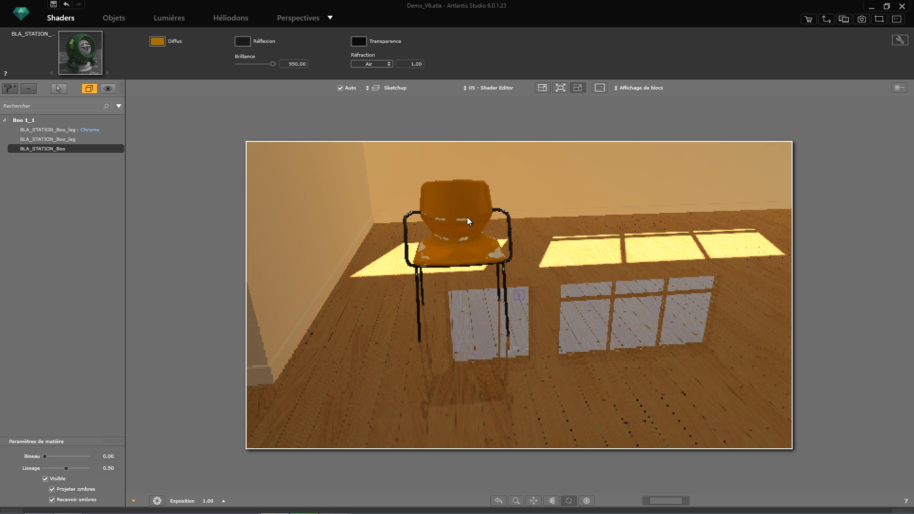
left_click(304, 216)
left_click(442, 210)
left_click(326, 211)
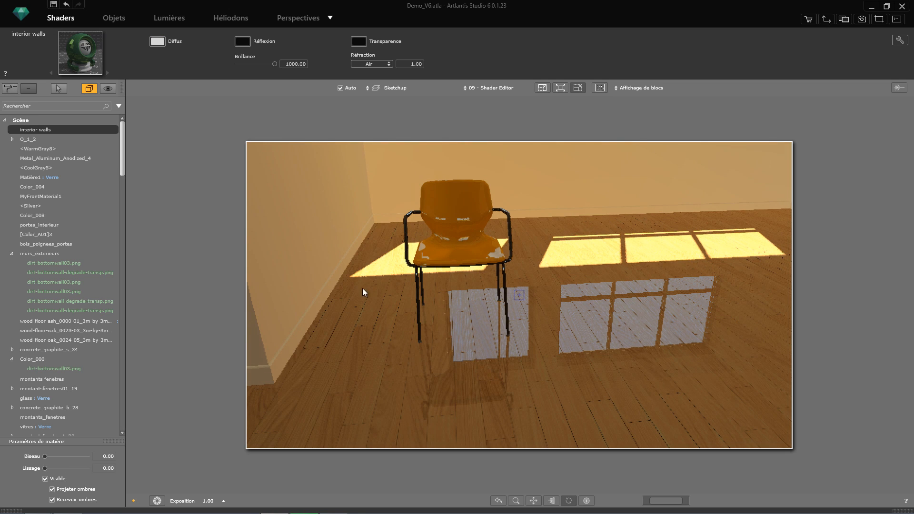
left_click(446, 190)
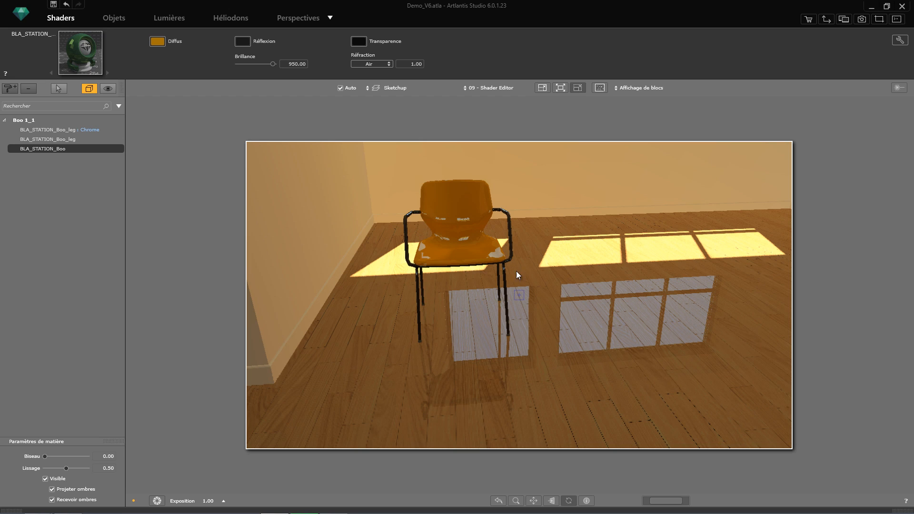
left_click(89, 88)
View the shader list's sorting options, search the shaders for WOOD, and clear the search
left_click(119, 106)
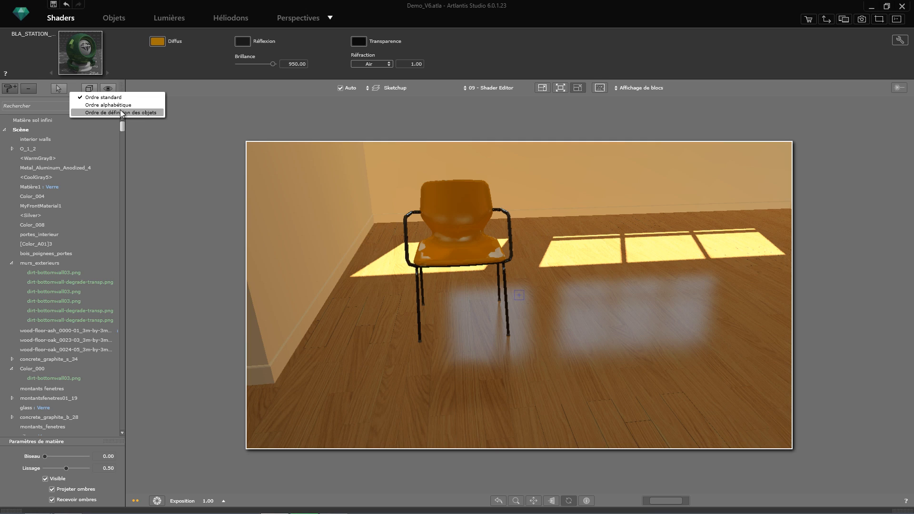
left_click(19, 110)
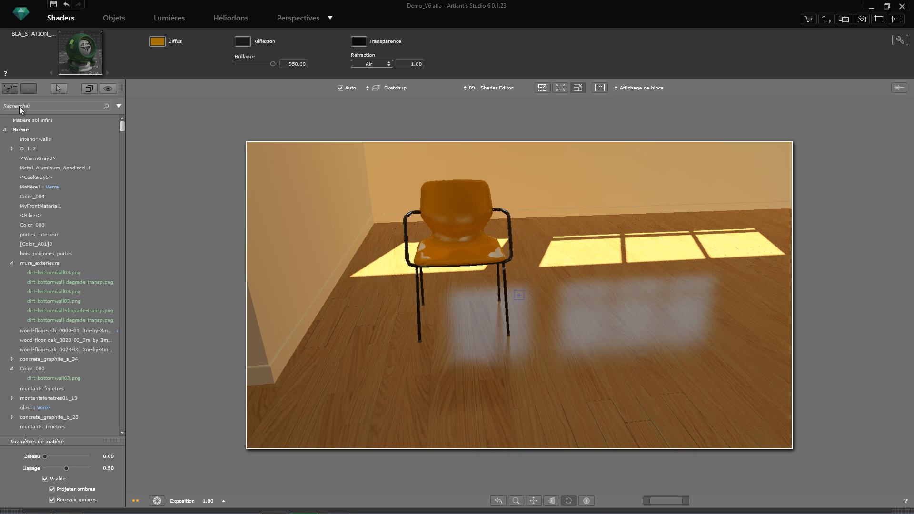
type("WOOD")
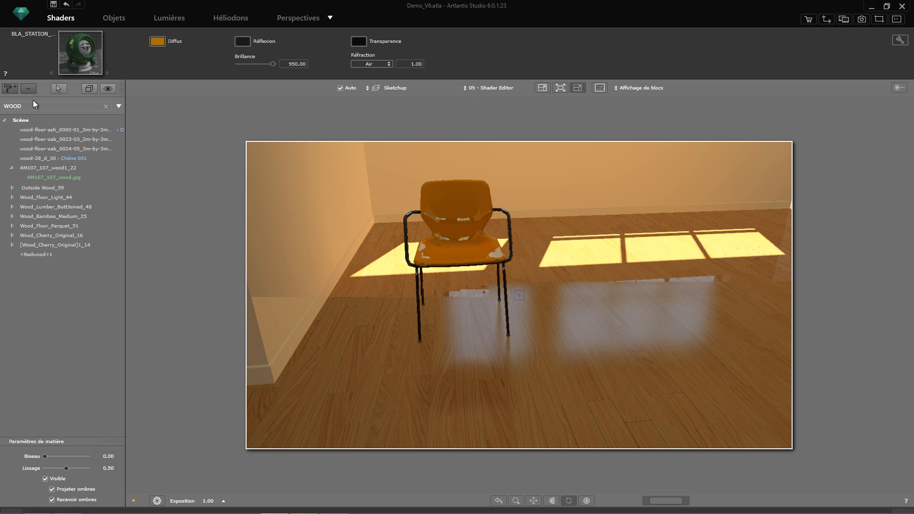
left_click(105, 106)
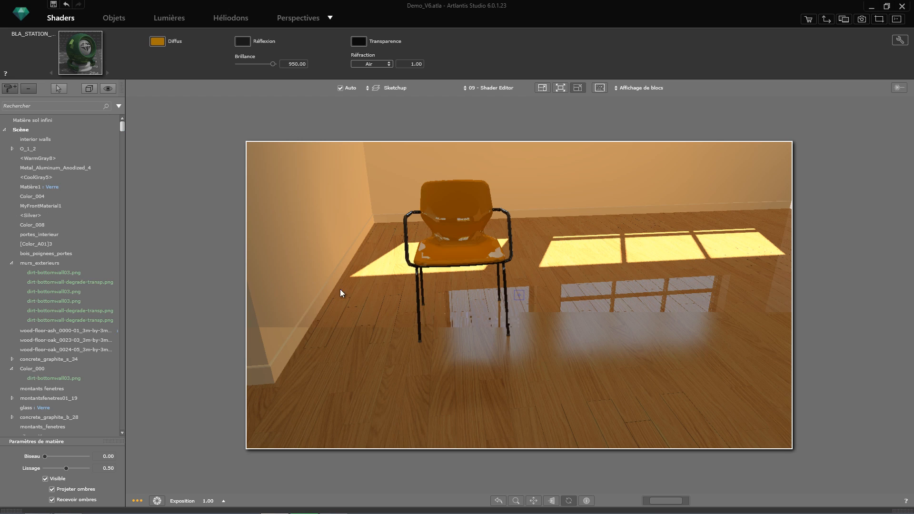
Select the wood floor shader and reposition its texture on the floor, ending beside the base of the side wall
left_click(571, 303)
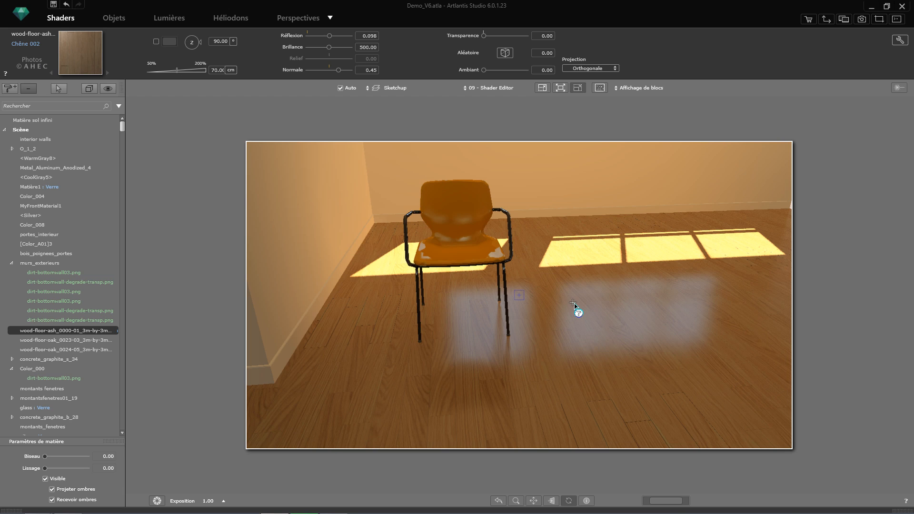
left_click(491, 329)
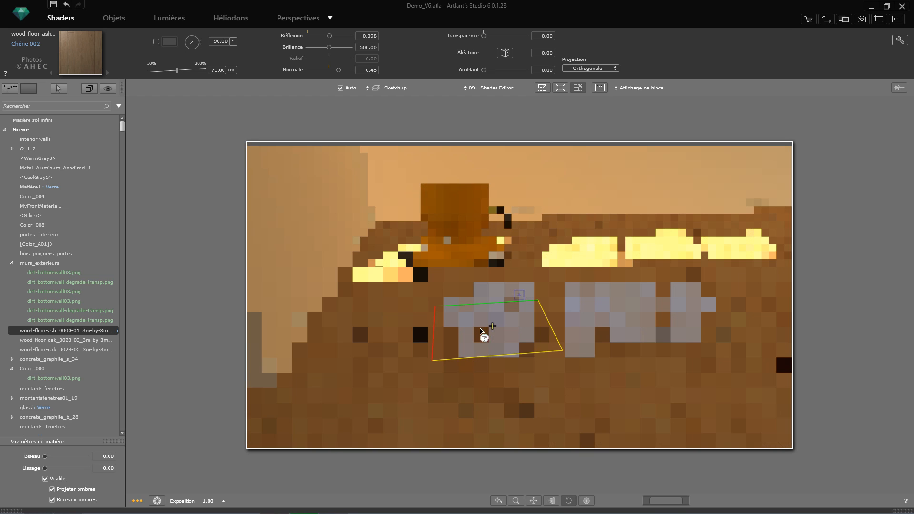
left_click(626, 315)
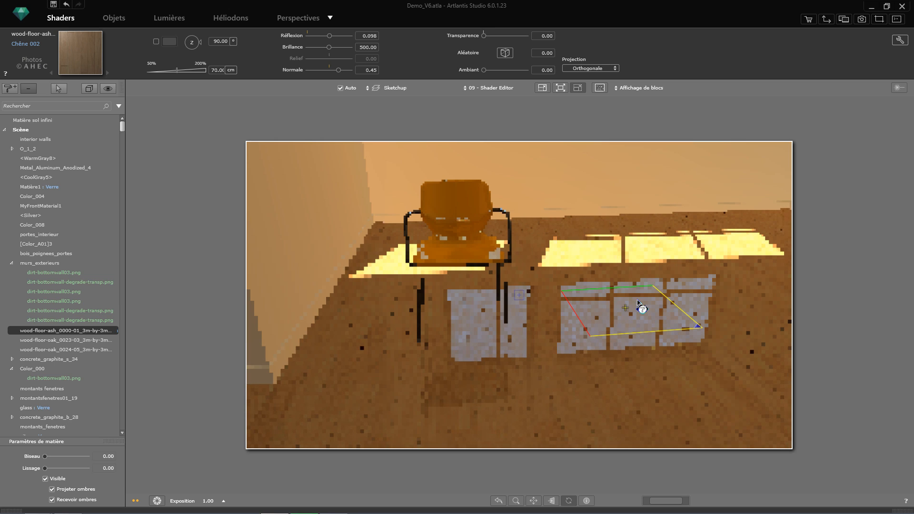
mouse_move(645, 308)
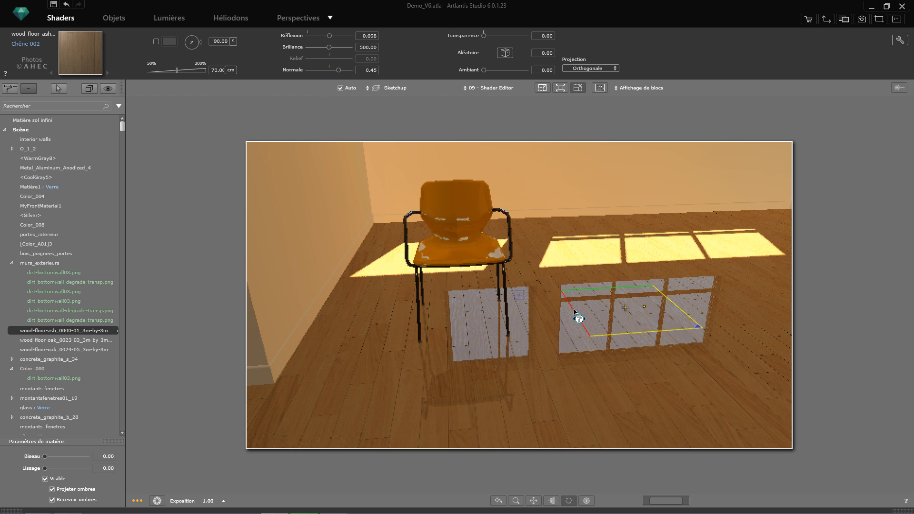
left_click_drag(575, 315, 566, 336)
left_click_drag(335, 344, 282, 369)
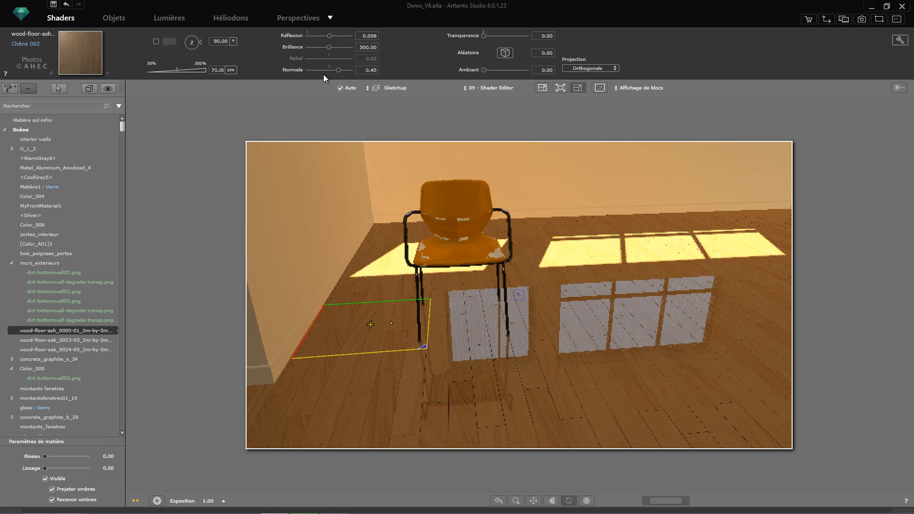
Set the wood floor's reflection to 0.110, test a shininess of 1.00, and set the shininess to 500.00
mouse_move(329, 37)
left_mouse_down()
mouse_move(347, 34)
mouse_move(332, 42)
left_mouse_up()
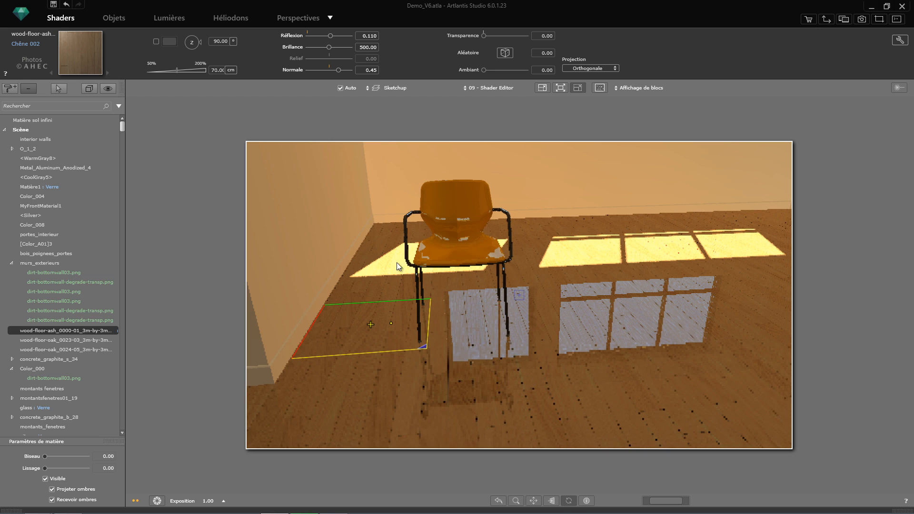
left_click_drag(328, 47, 326, 47)
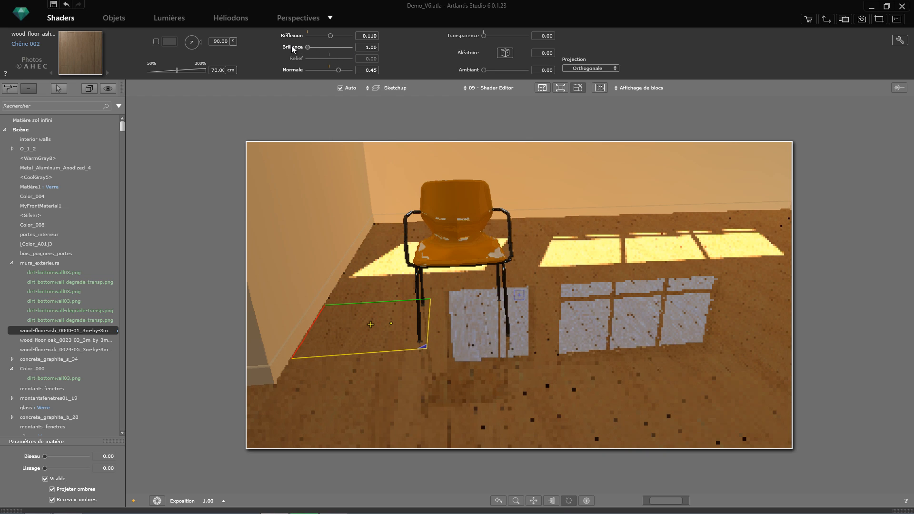
left_click_drag(323, 47, 329, 48)
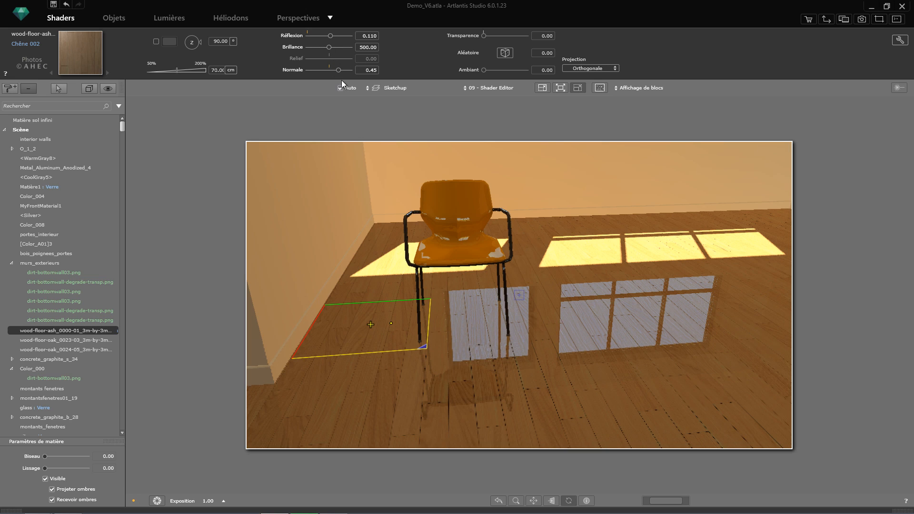
Try a transparency of 255.00 on the wood floor and return it to 0.00
left_click_drag(483, 36, 553, 39)
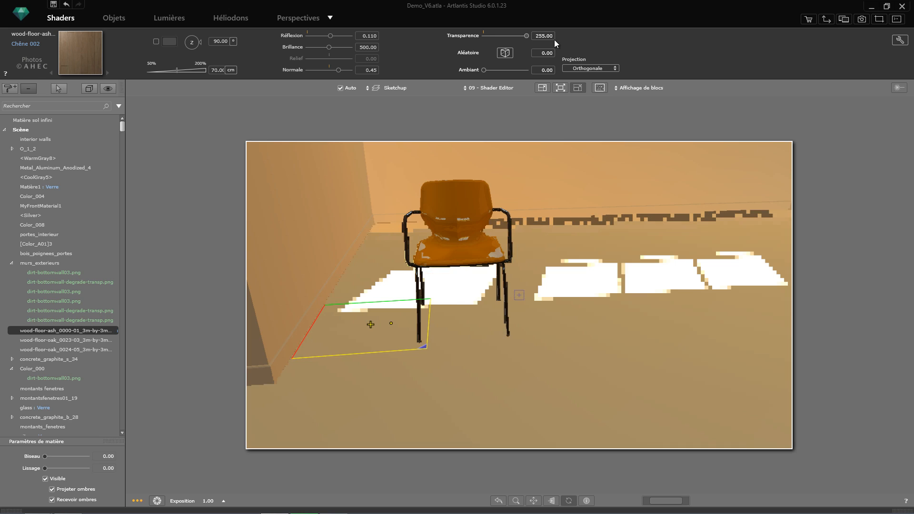
left_click_drag(525, 35, 449, 32)
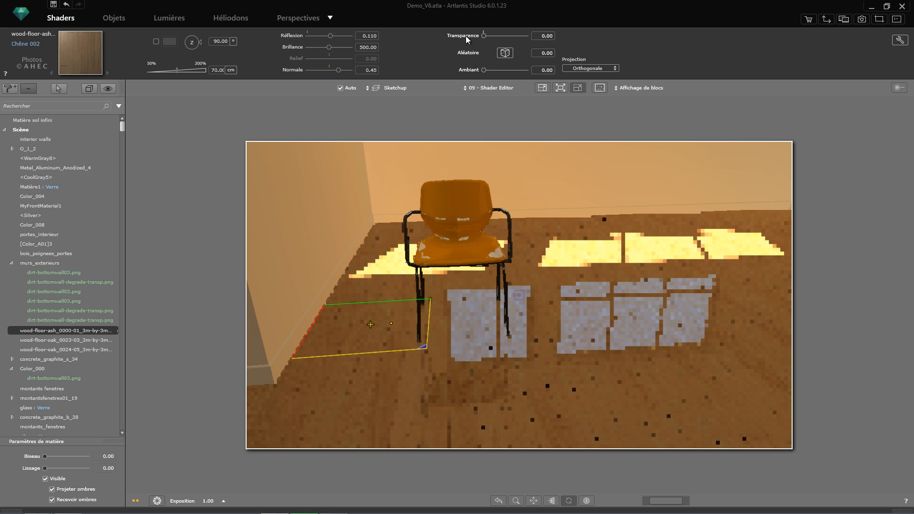
Set the wood floor texture's random value to 10.00 and view the available projection types, keeping Orthogonale
left_click(505, 54)
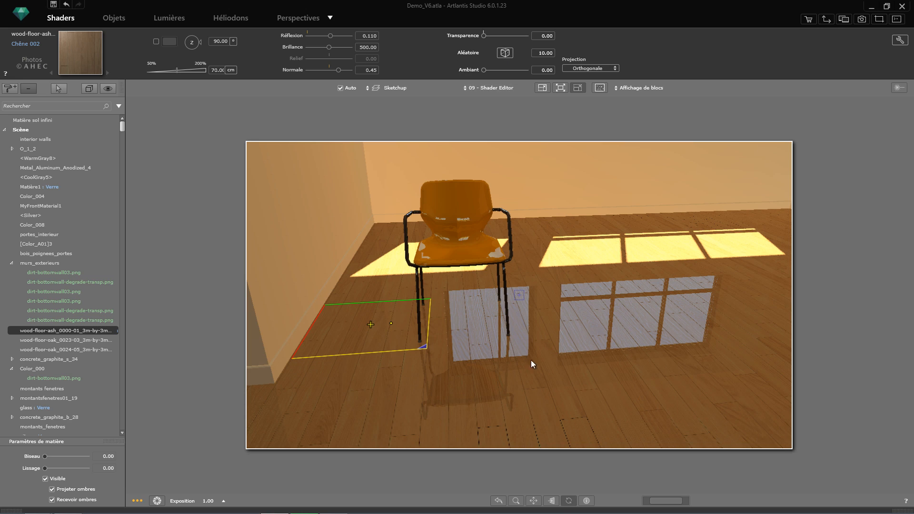
left_click(587, 68)
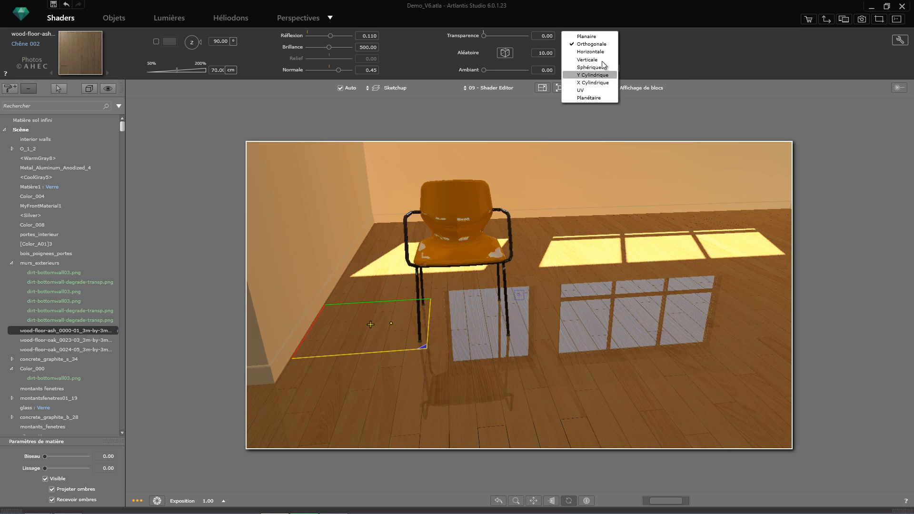
left_click(673, 52)
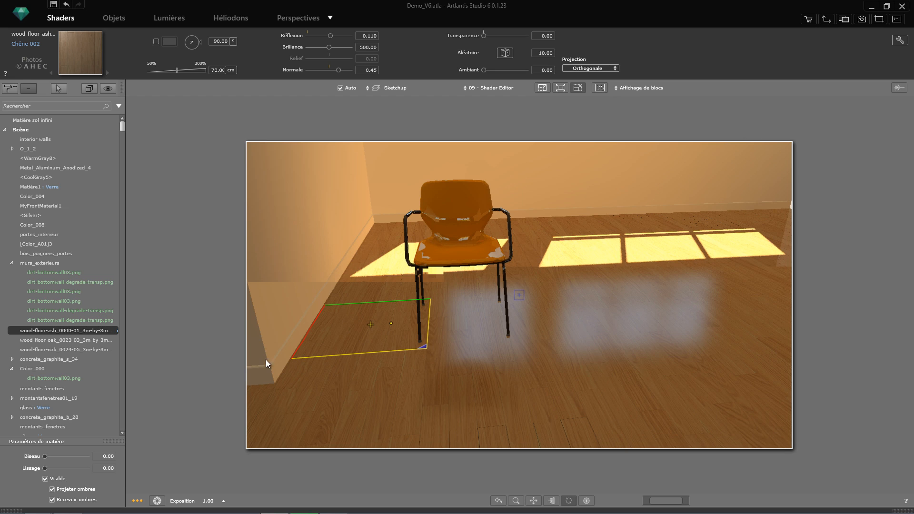
Place the checkered Cube 001 object from the media library on the floor near the back wall
mouse_move(14, 510)
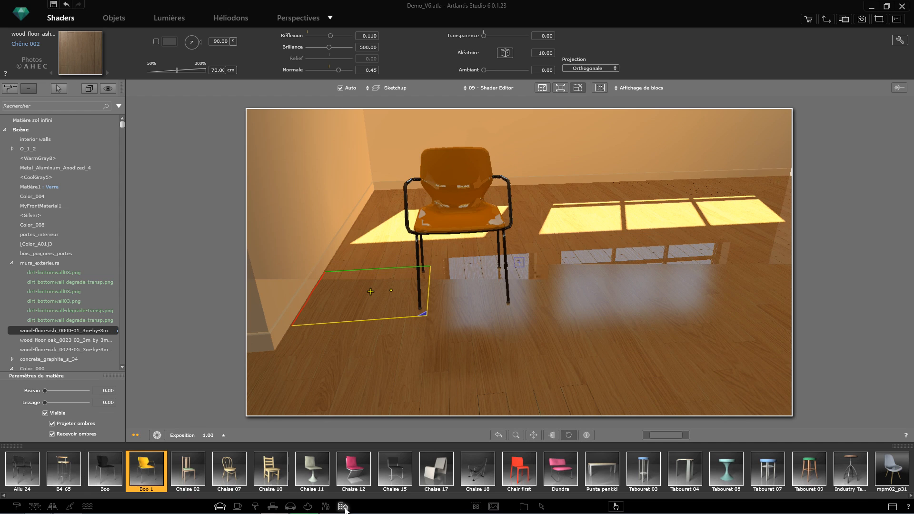
left_click(343, 507)
left_click_drag(307, 476, 673, 253)
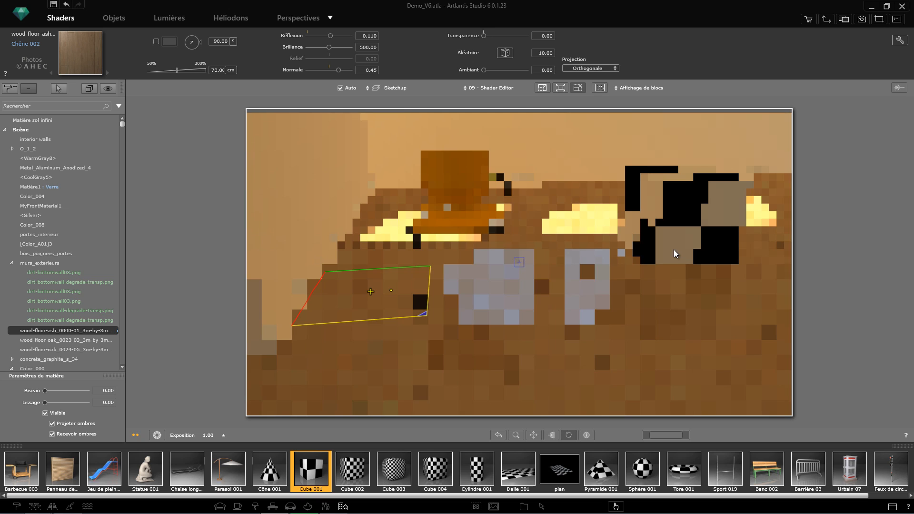
Set the SHADERS heliodon's time of day to 19:11
left_click(232, 17)
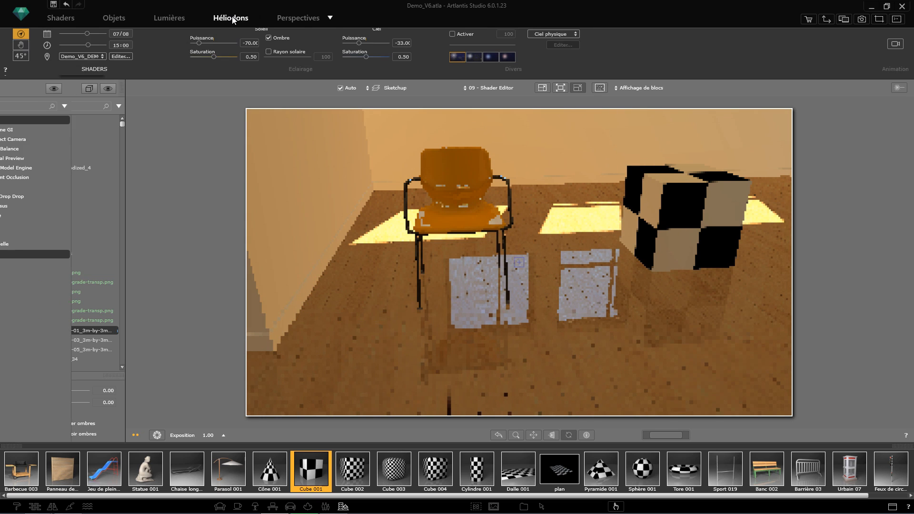
left_click_drag(89, 49, 98, 49)
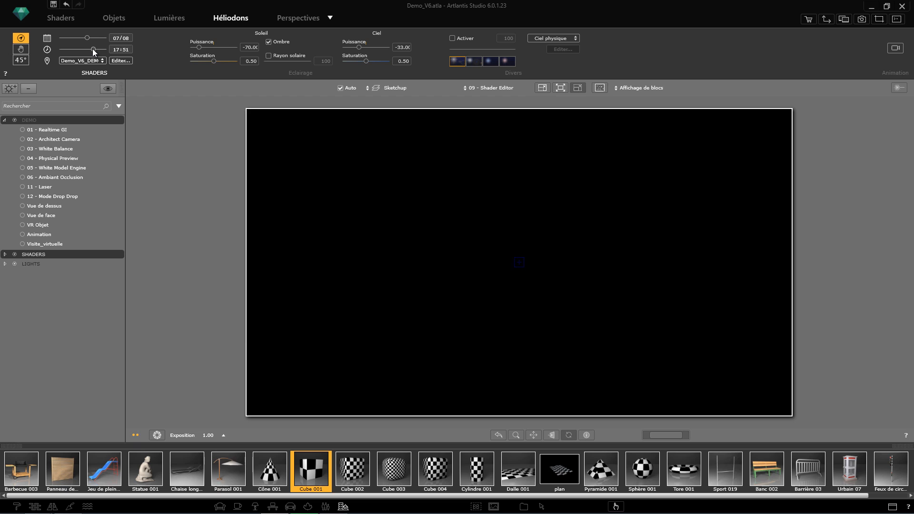
left_click_drag(92, 49, 96, 48)
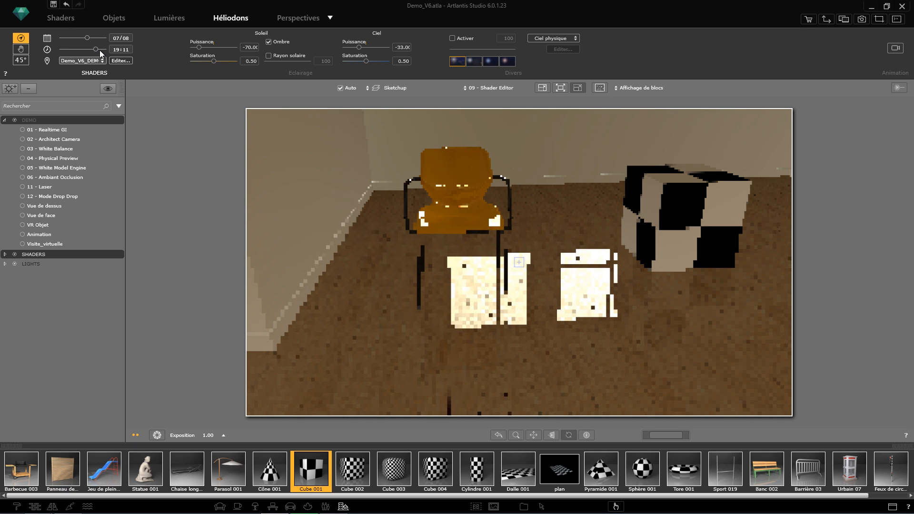
Set the SHADERS heliodon's time of day to 21:03 to darken the scene
left_click(100, 49)
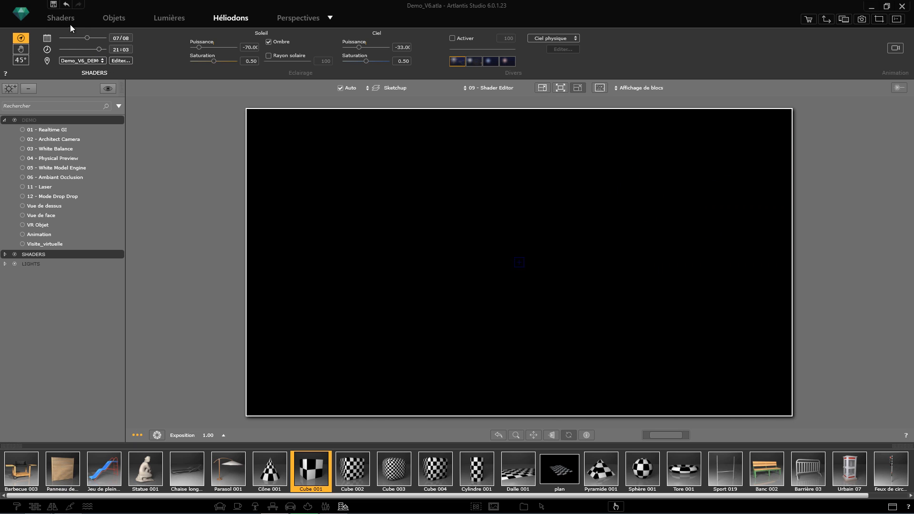
Apply the Lumière néon shader from the shader media library to the checkered cube near the back wall
double_click(299, 219)
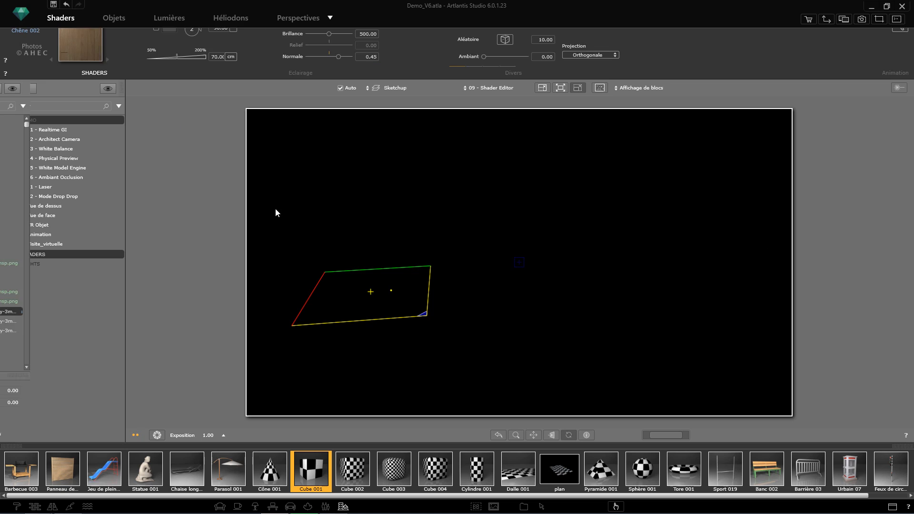
left_click(16, 507)
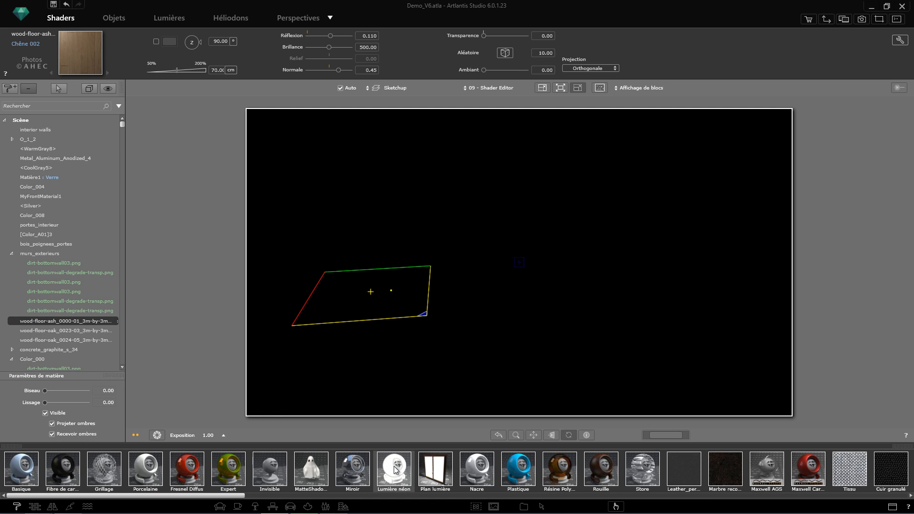
left_click_drag(384, 461, 677, 198)
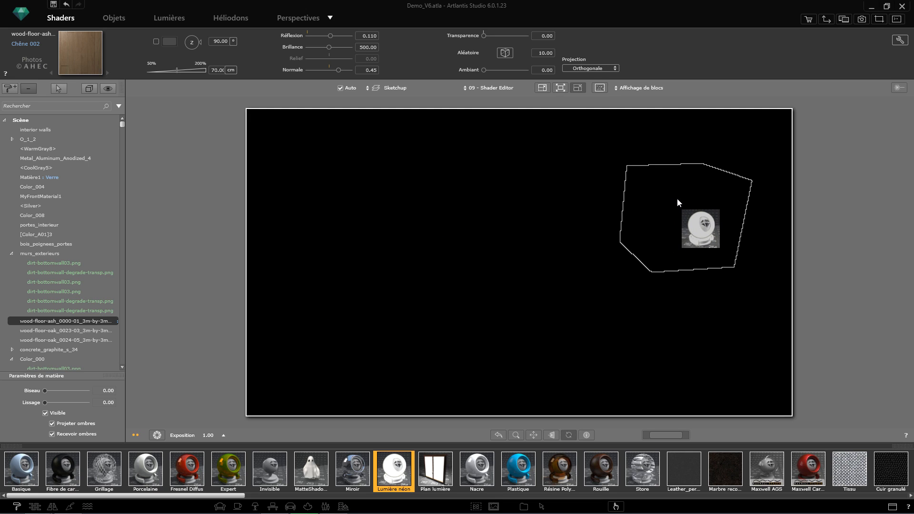
left_click_drag(677, 198, 677, 198)
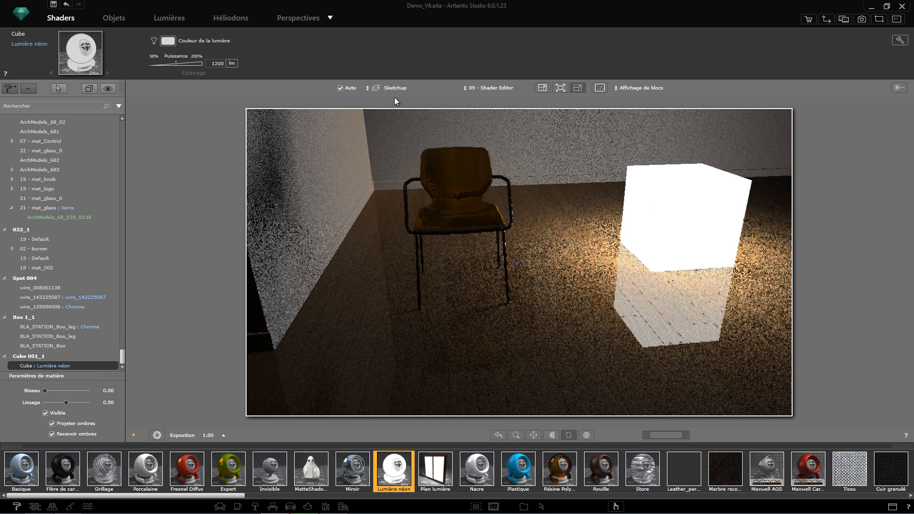
Open the light power value of the cube's Lumière néon shader for editing
left_click(219, 64)
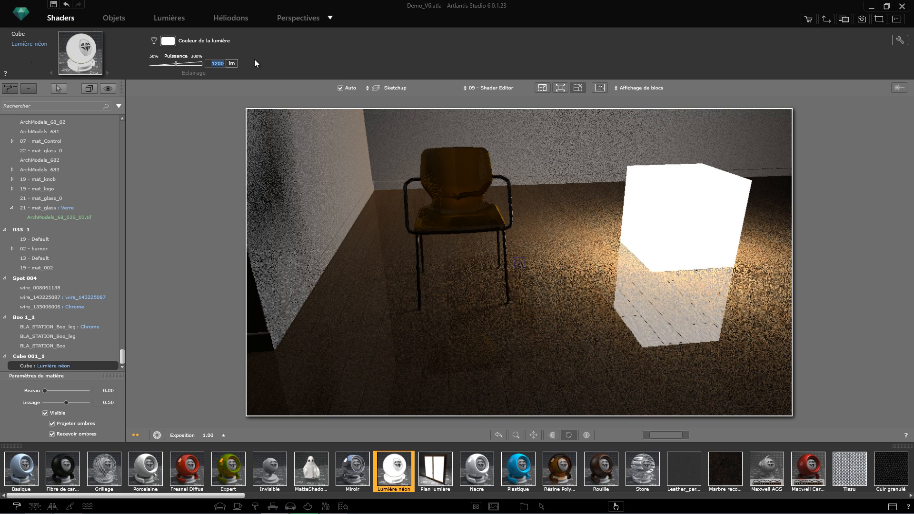